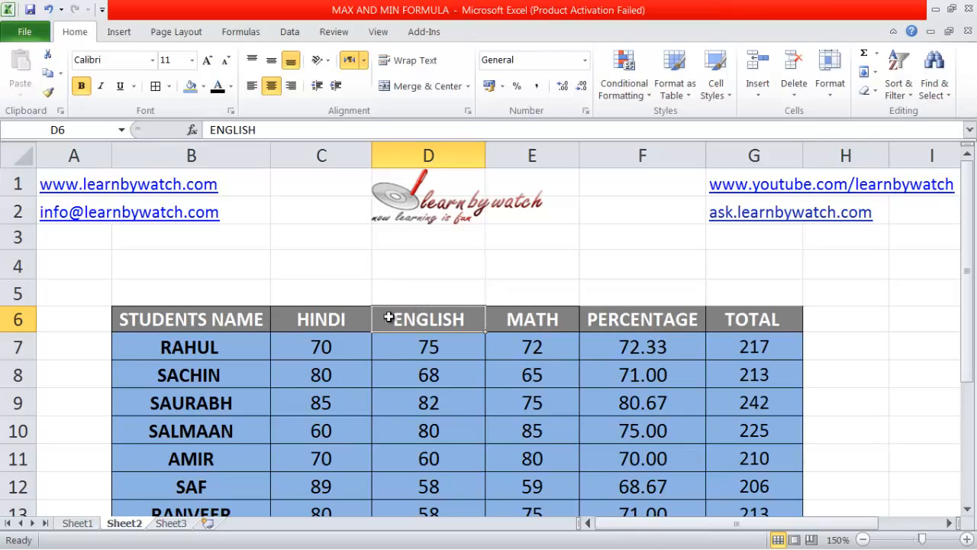
# Step: Enter the title "STUDENTS MARKS SHEET" in cell D5 above the marks table
pyautogui.click(431, 291)
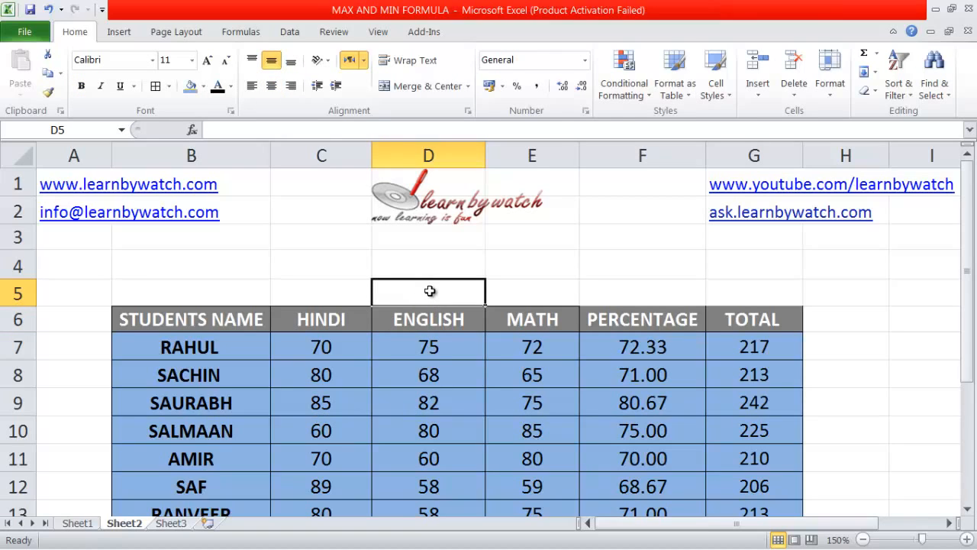
pyautogui.write('ST')
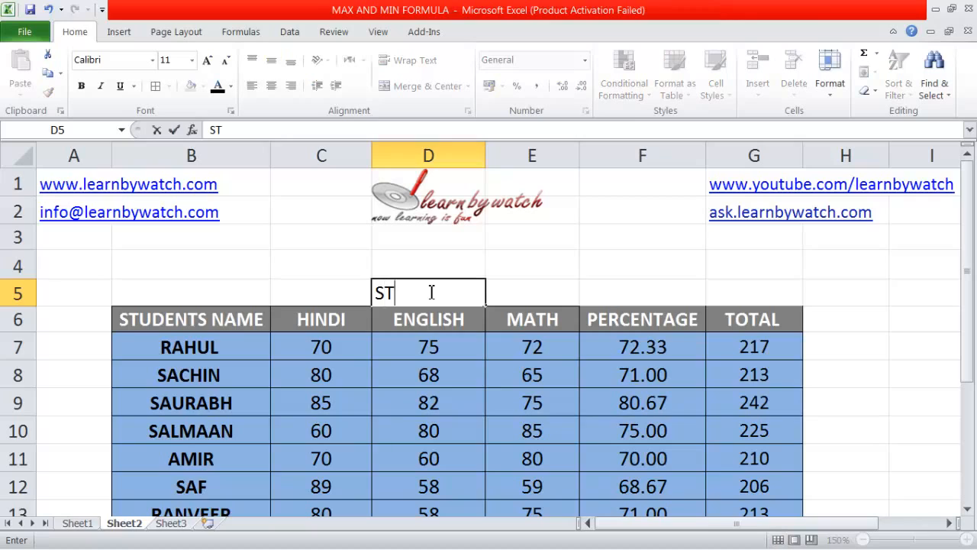
pyautogui.write('UDENTS')
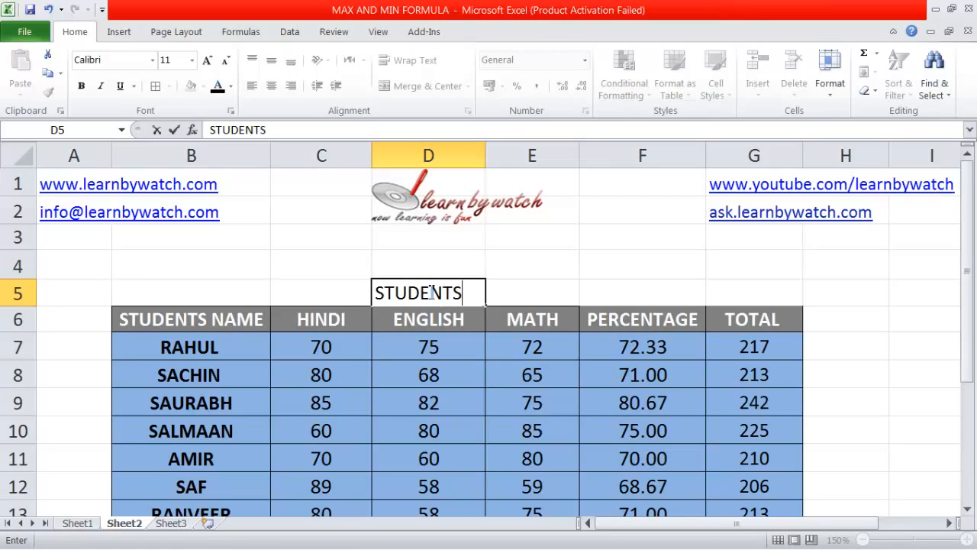
pyautogui.write(' MAR')
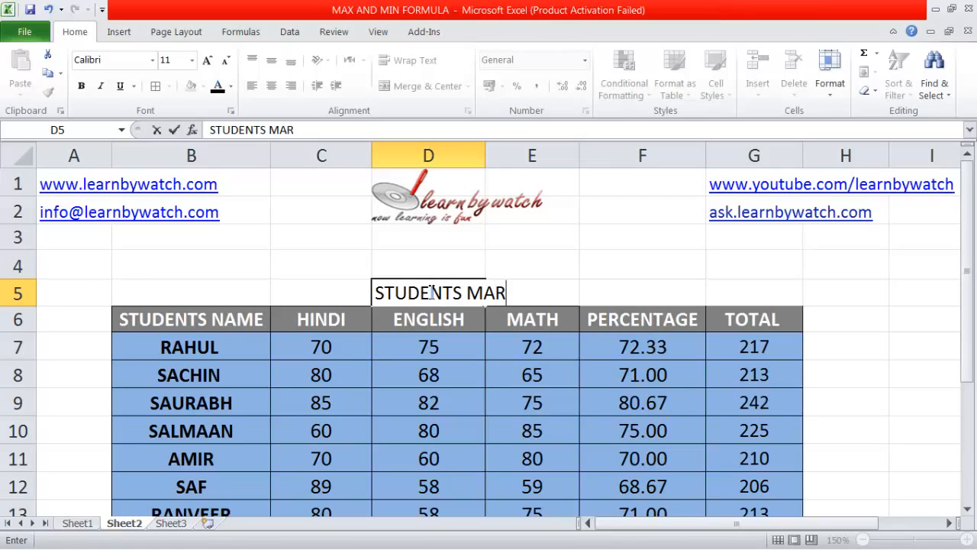
pyautogui.write('KS SHEETS')
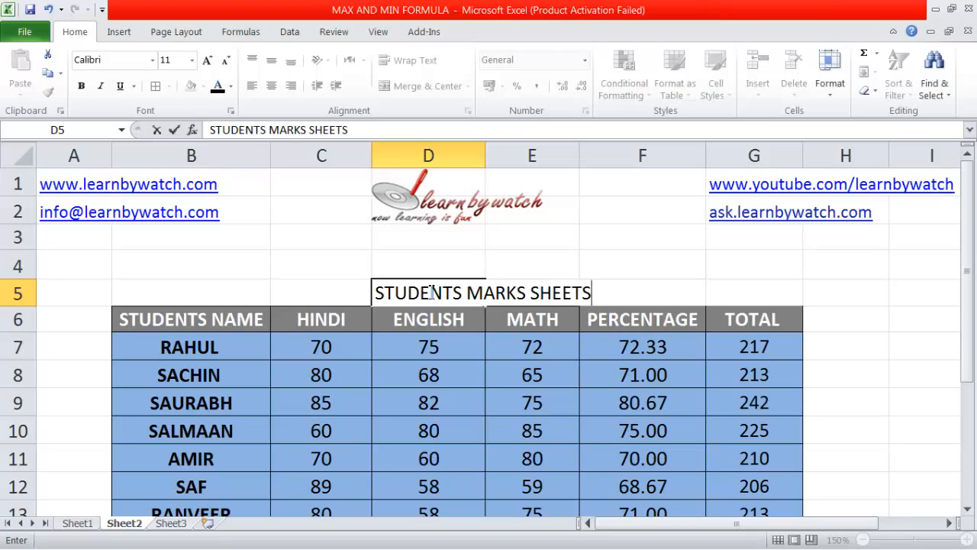
pyautogui.press('BackSpace')
pyautogui.click(646, 244)
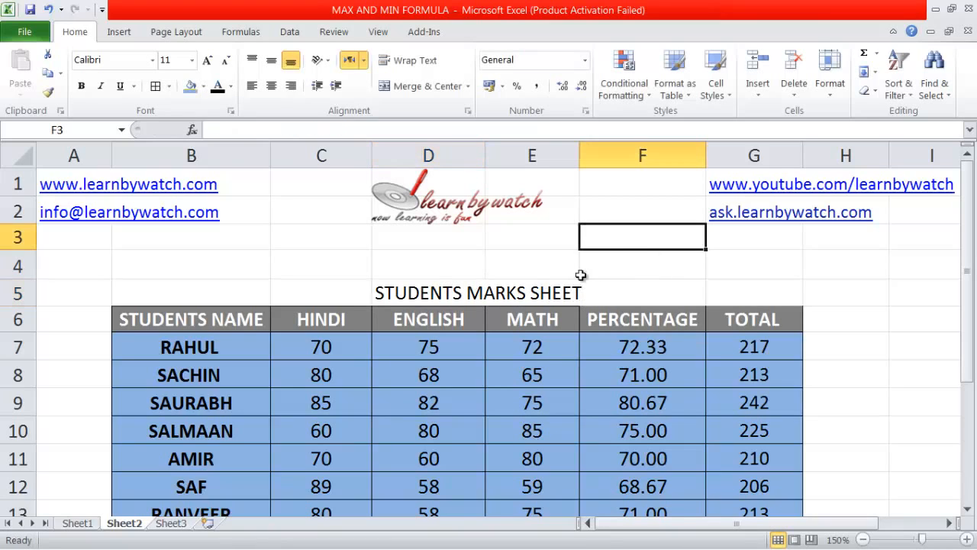
pyautogui.click(410, 293)
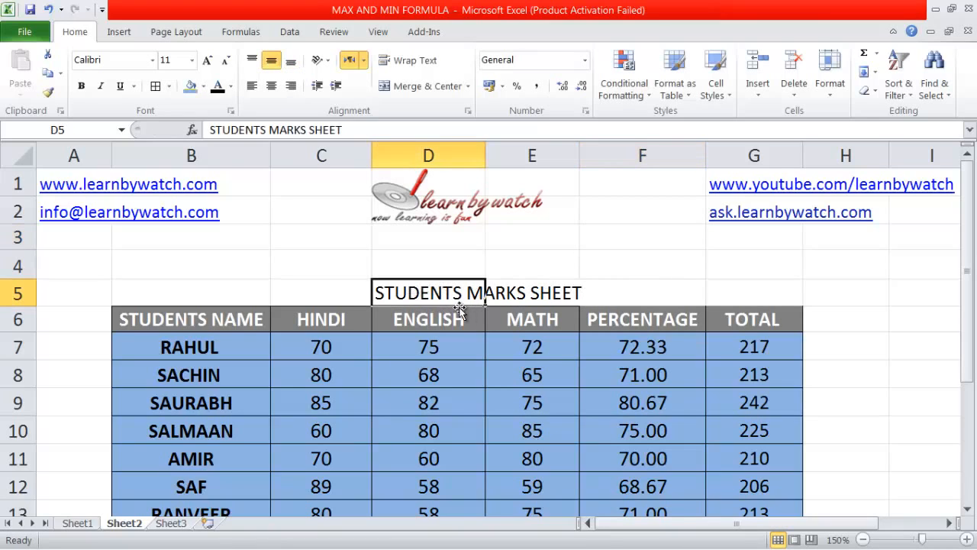
pyautogui.click(528, 294)
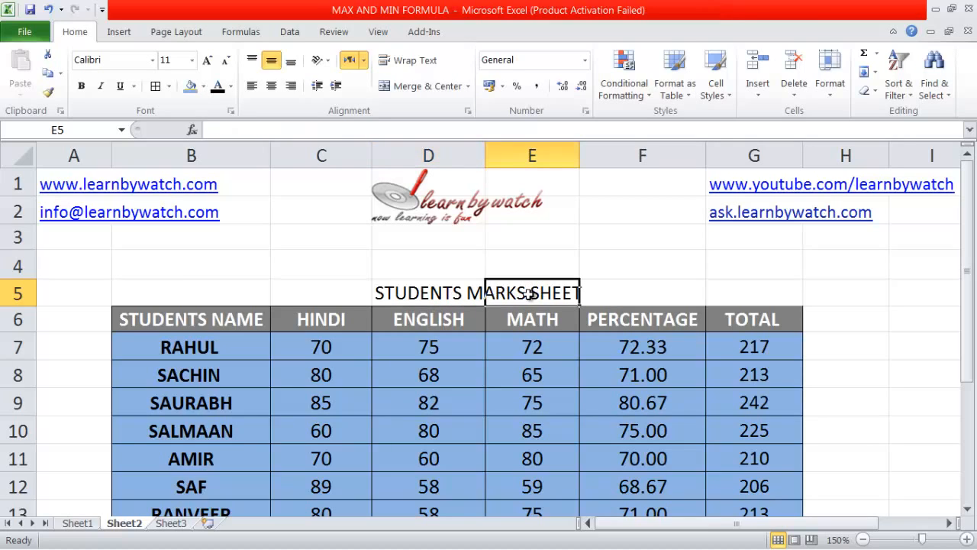
pyautogui.write('SS')
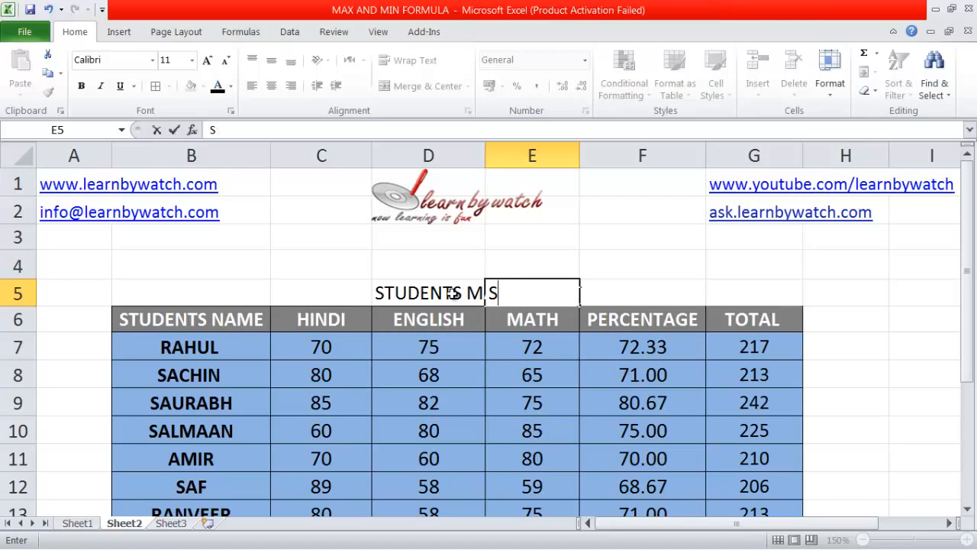
pyautogui.press('BackSpace')
pyautogui.click(452, 292)
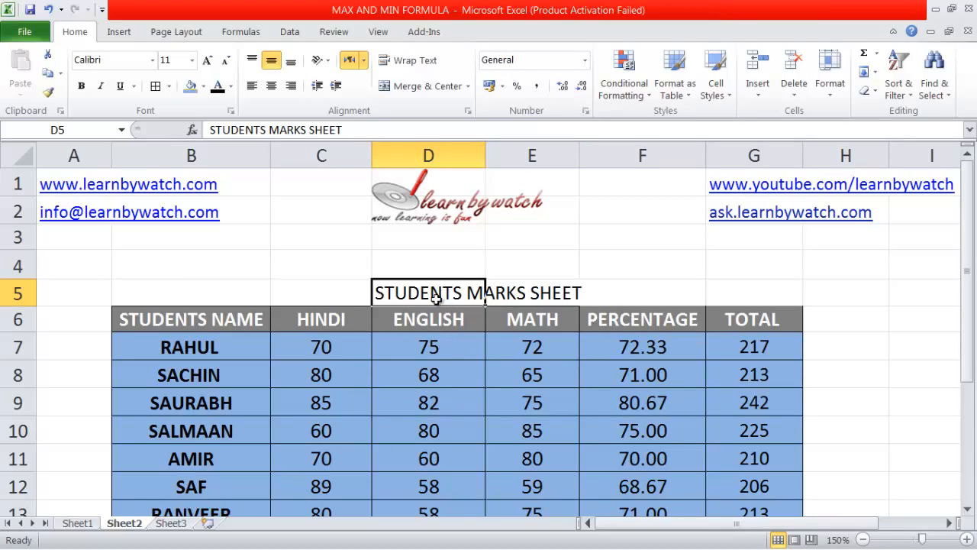
# Step: Merge and center the title across D5:E5, and redo the merge and centering across C5:E5
pyautogui.moveTo(398, 291); pyautogui.dragTo(522, 295)
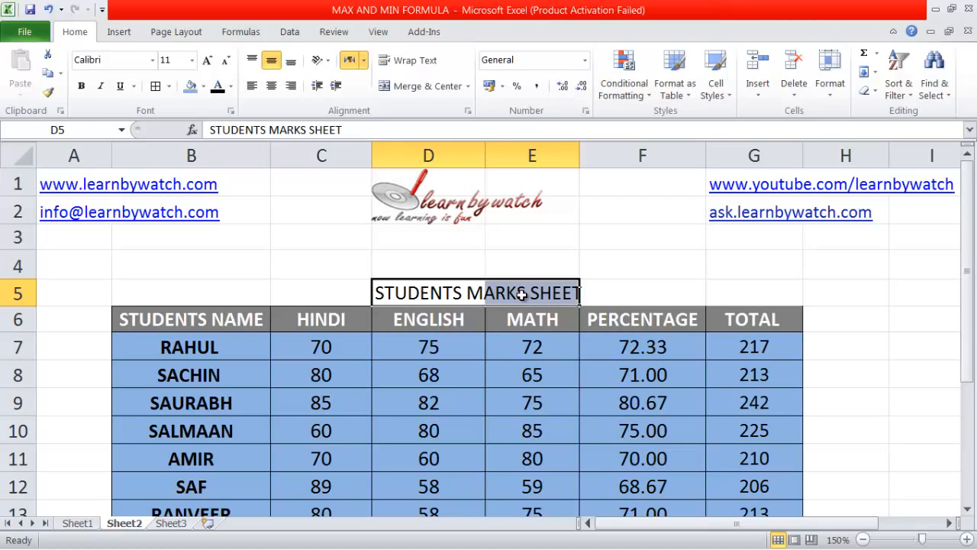
pyautogui.click(426, 87)
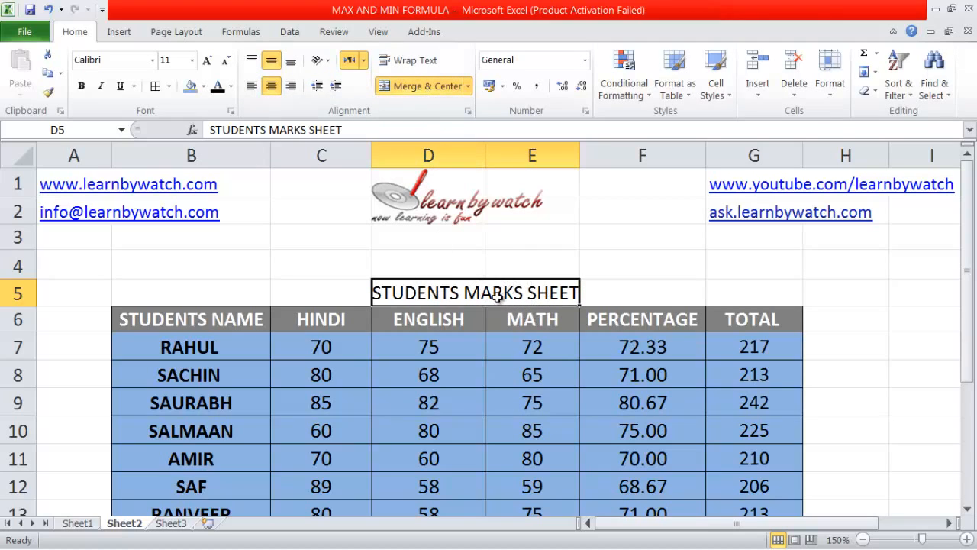
pyautogui.moveTo(323, 294); pyautogui.dragTo(544, 298)
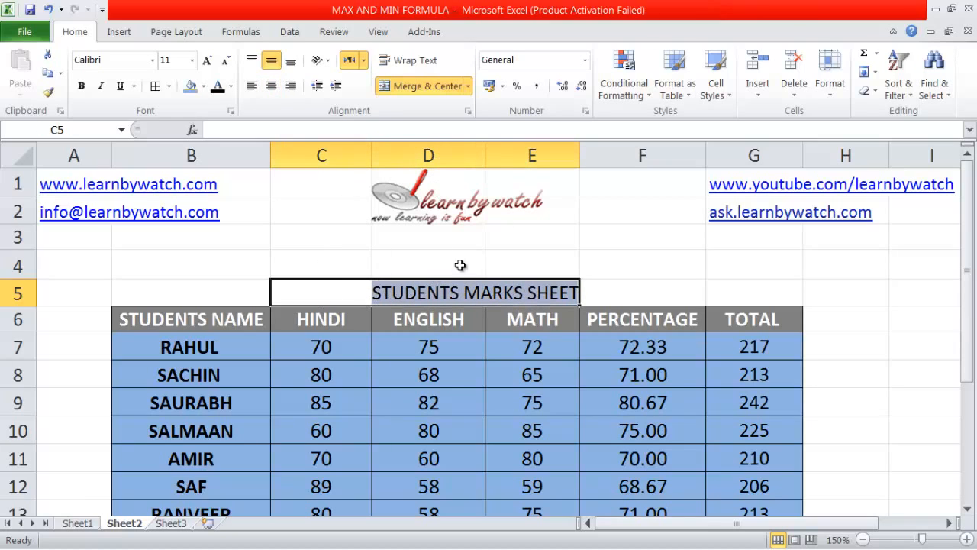
pyautogui.click(433, 85)
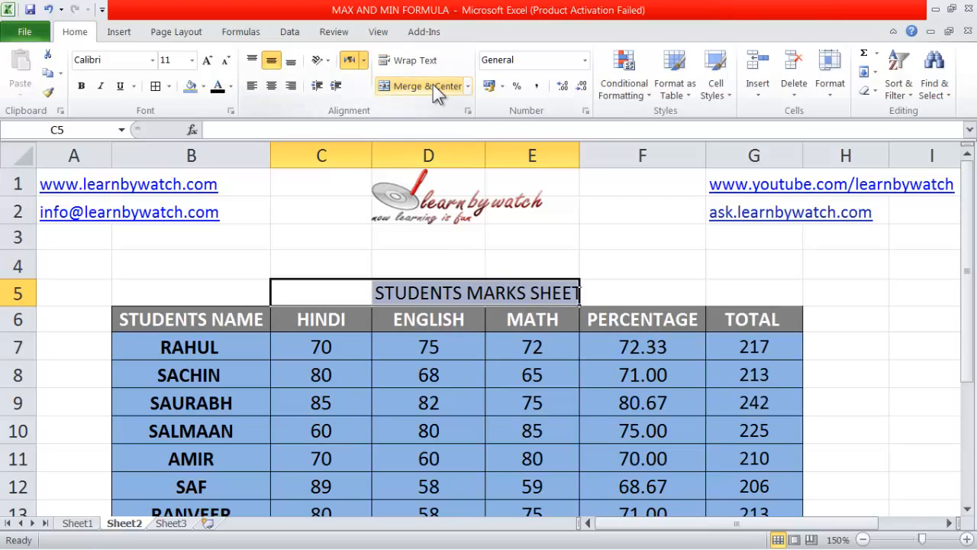
pyautogui.click(433, 85)
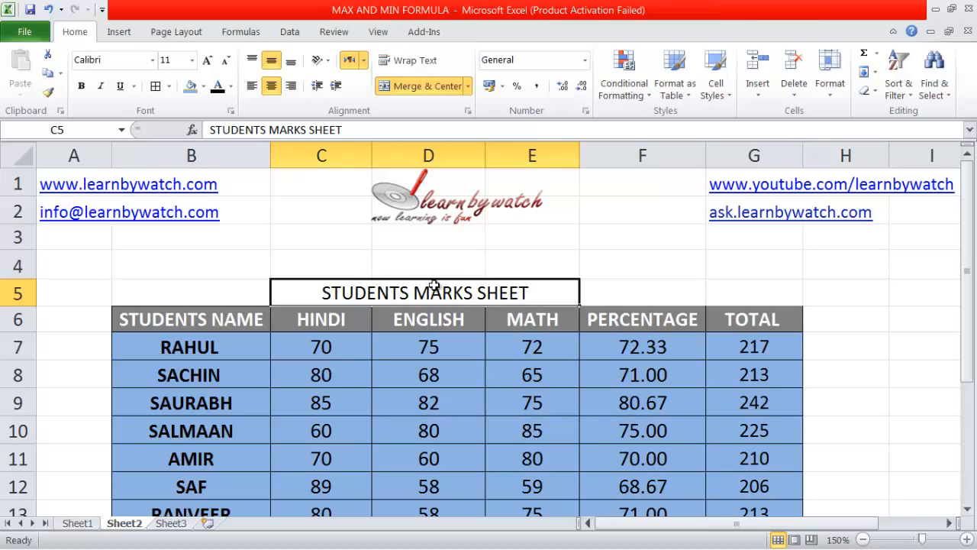
# Step: Try right, left and top alignment on the merged title cell
pyautogui.click(292, 89)
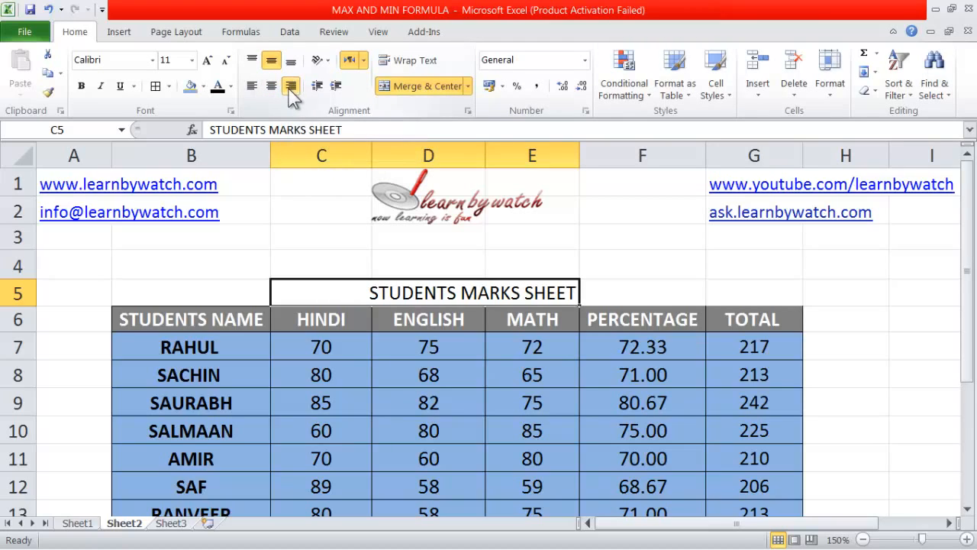
pyautogui.click(253, 87)
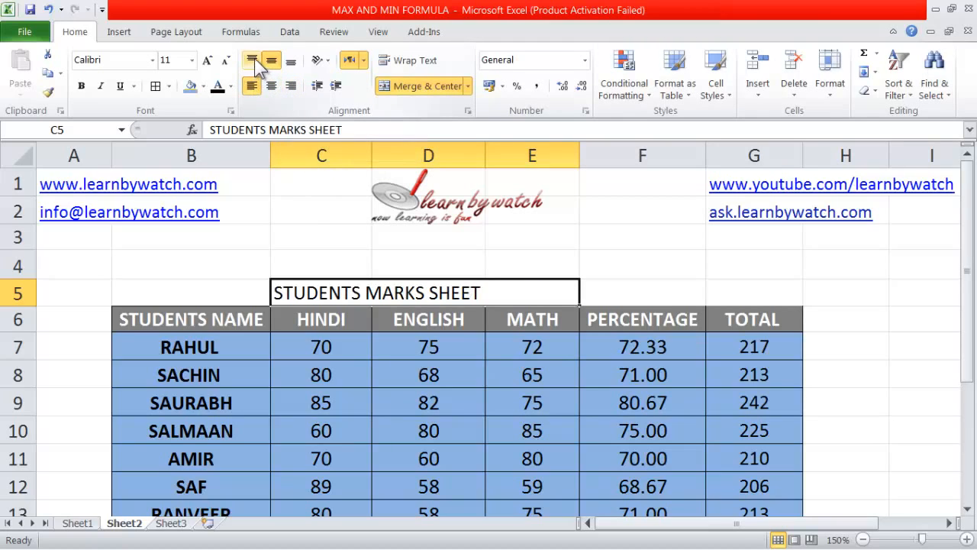
pyautogui.click(255, 60)
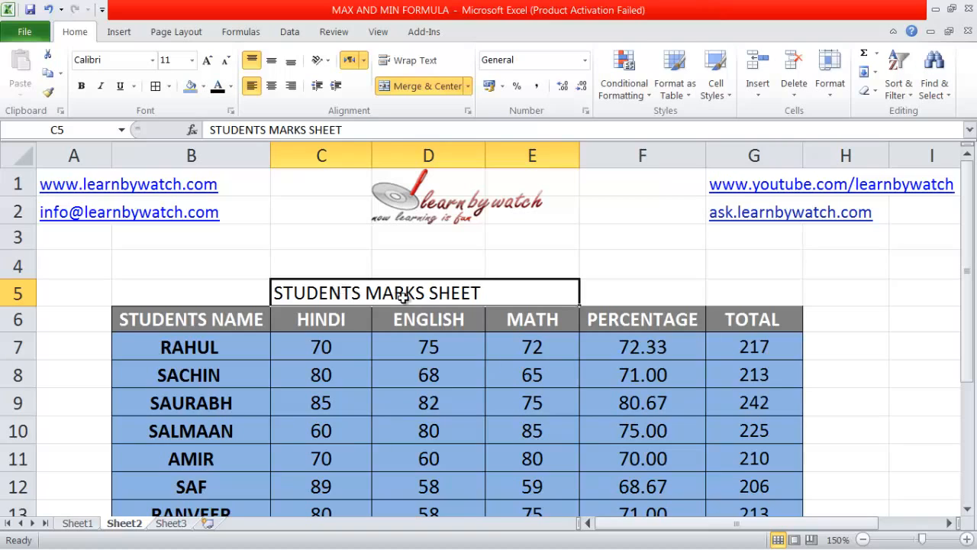
# Step: Increase the height of row 5, try bottom alignment, and center the title both horizontally and vertically
pyautogui.moveTo(31, 306); pyautogui.dragTo(31, 324)
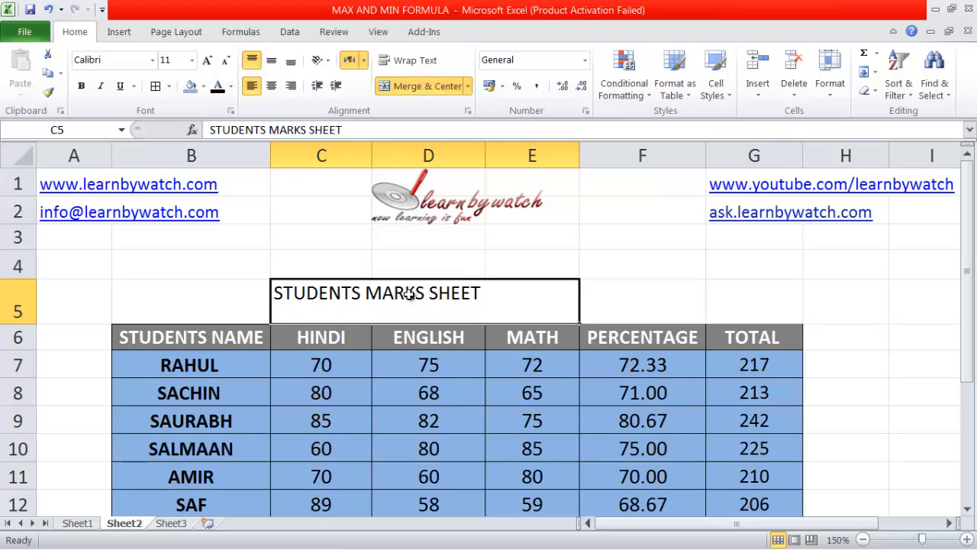
pyautogui.click(271, 61)
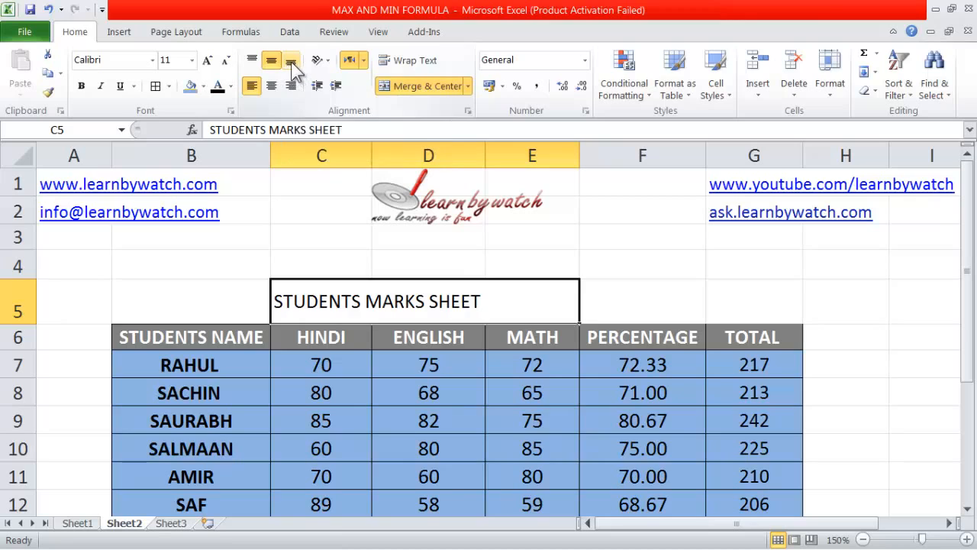
pyautogui.click(291, 63)
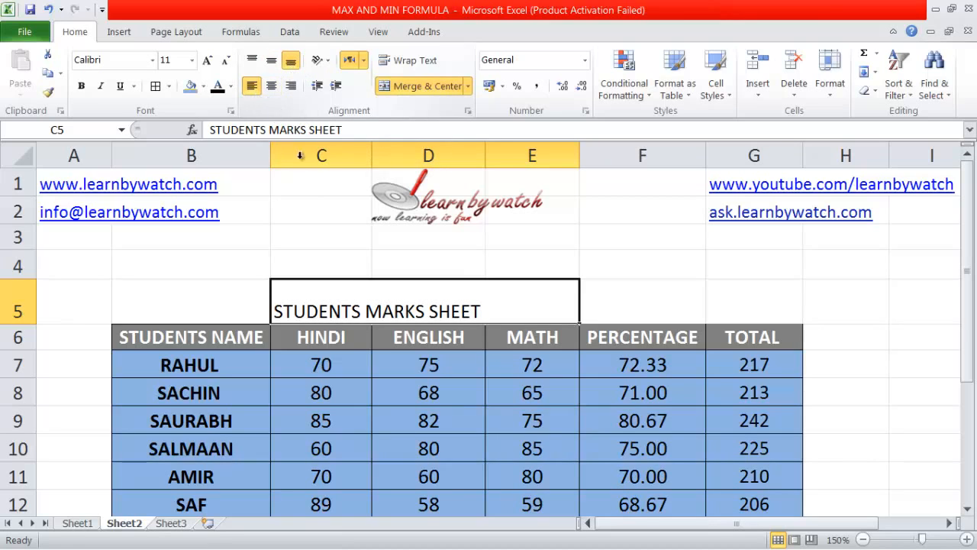
pyautogui.click(271, 85)
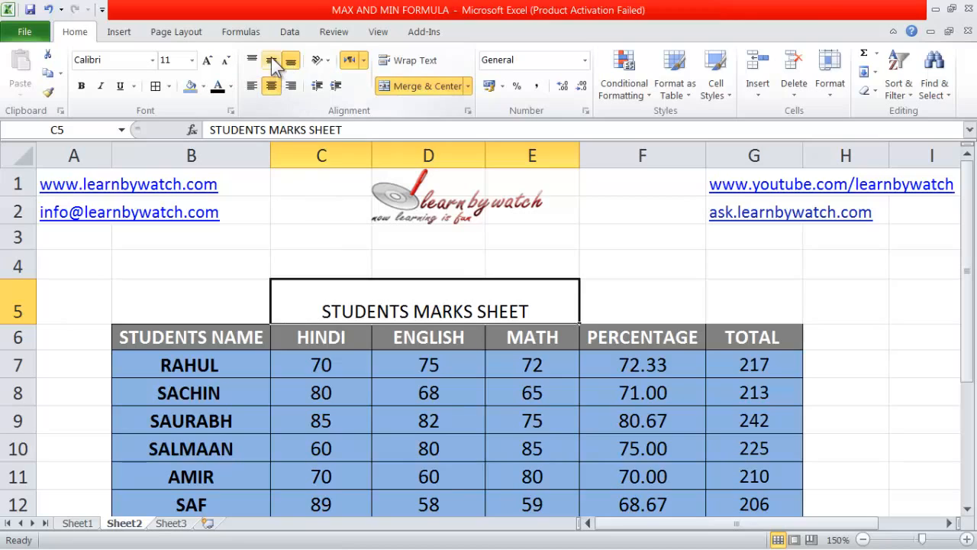
pyautogui.click(271, 59)
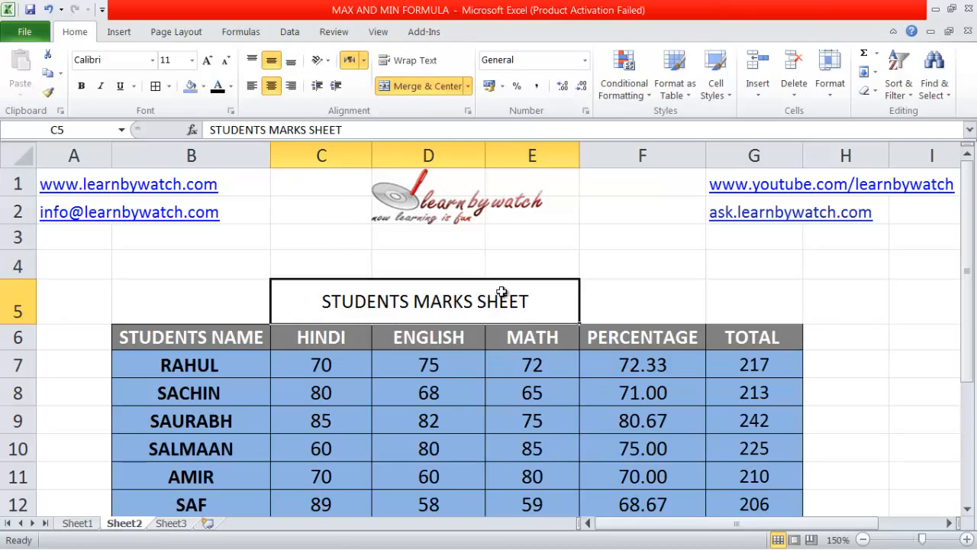
# Step: Merge and center the empty range D15:E19 below the marks table
pyautogui.click(467, 86)
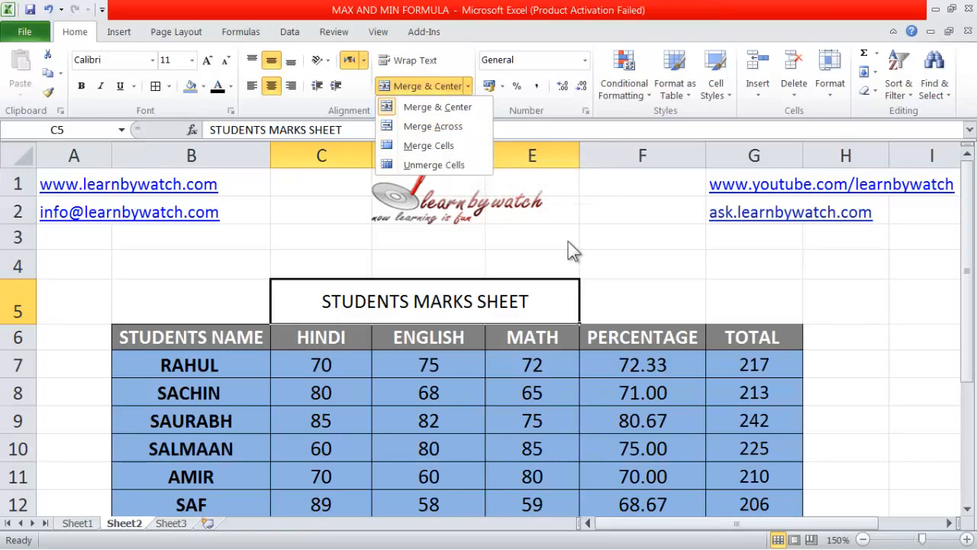
pyautogui.click(697, 293)
pyautogui.scroll(-2, 666, 295)
pyautogui.scroll(-2, 667, 295)
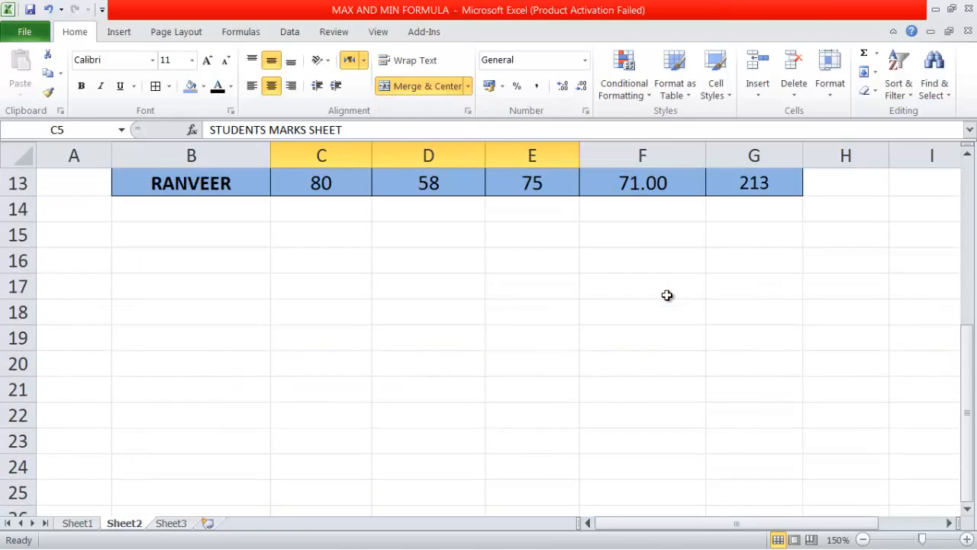
pyautogui.click(430, 242)
pyautogui.moveTo(430, 241); pyautogui.dragTo(526, 340)
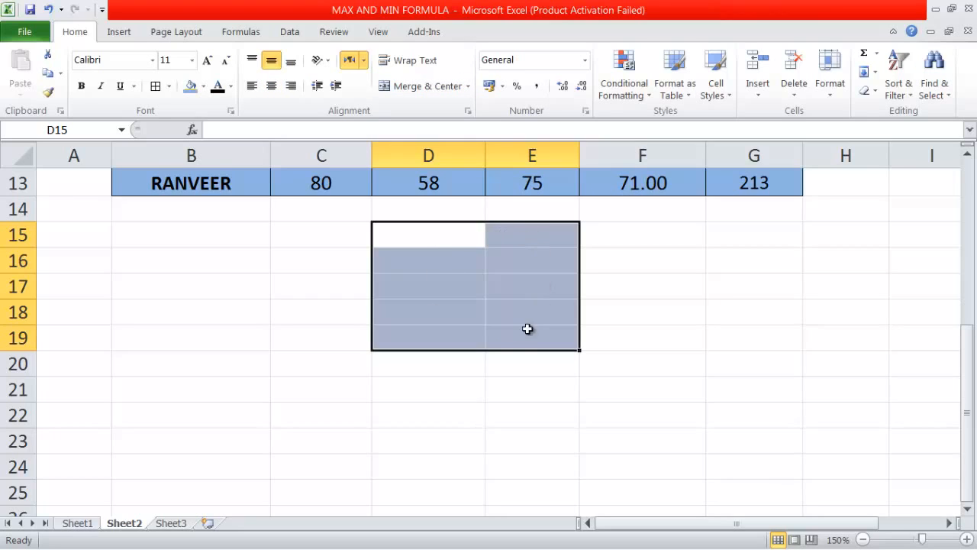
pyautogui.scroll(1, 503, 331)
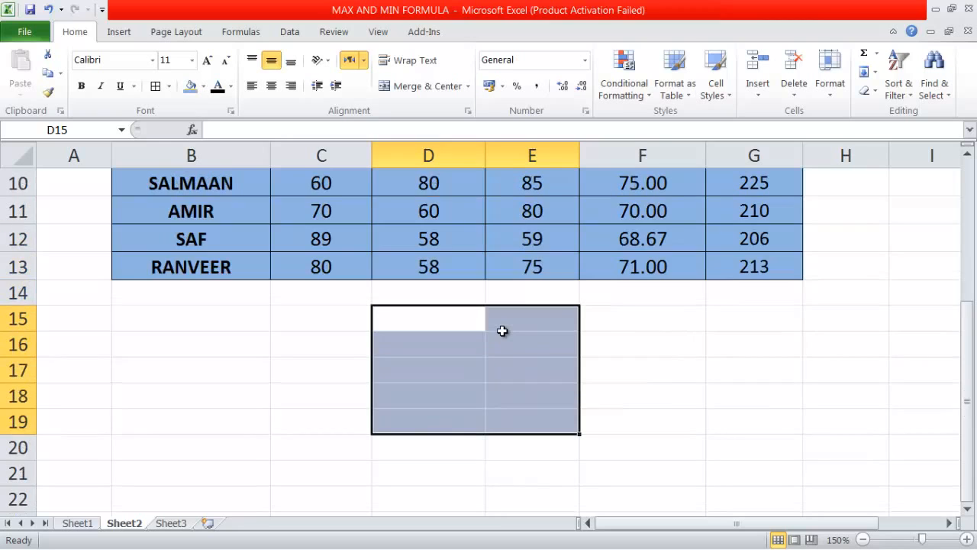
pyautogui.click(451, 88)
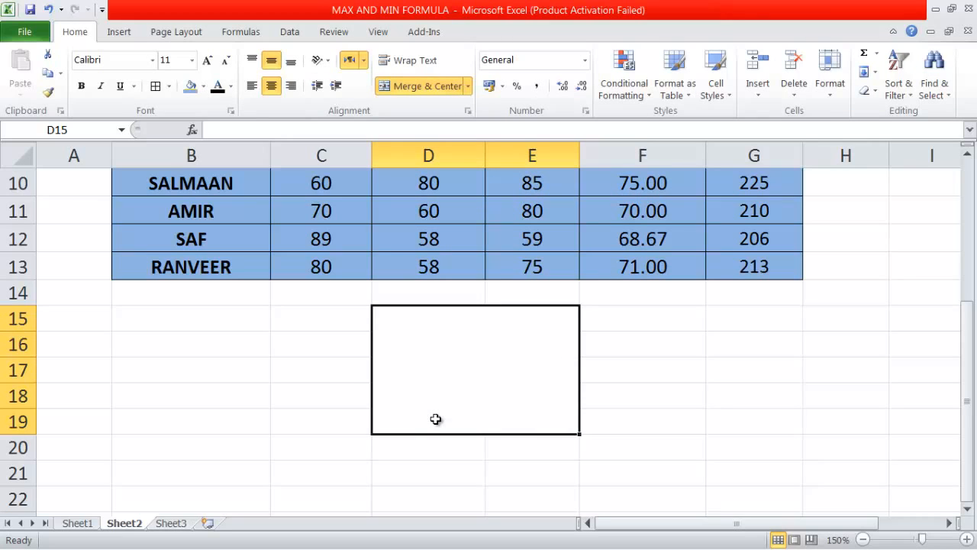
# Step: Enter the name of the student from row 9 in the merged D15:E19 cell
pyautogui.write('SAURABH')
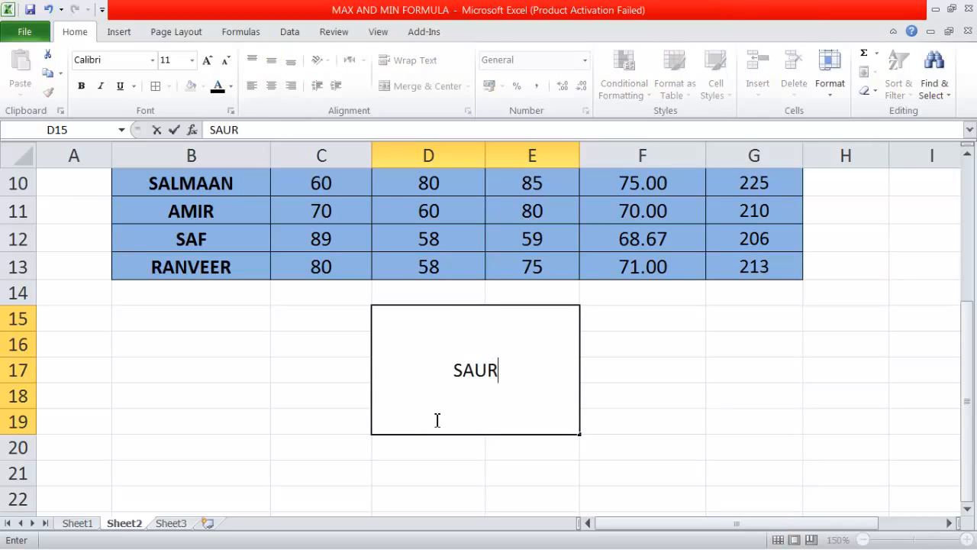
pyautogui.click(528, 378)
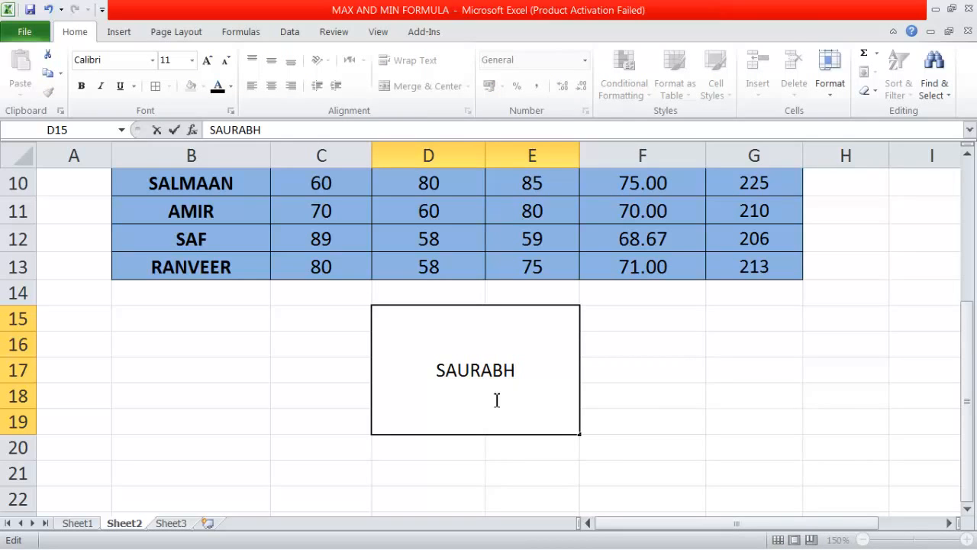
pyautogui.scroll(1, 443, 380)
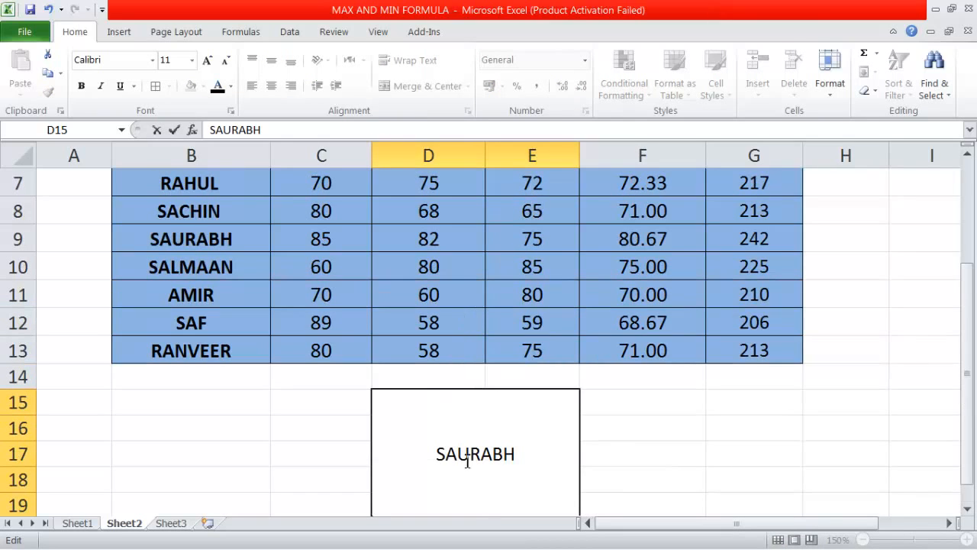
pyautogui.click(622, 458)
pyautogui.click(543, 449)
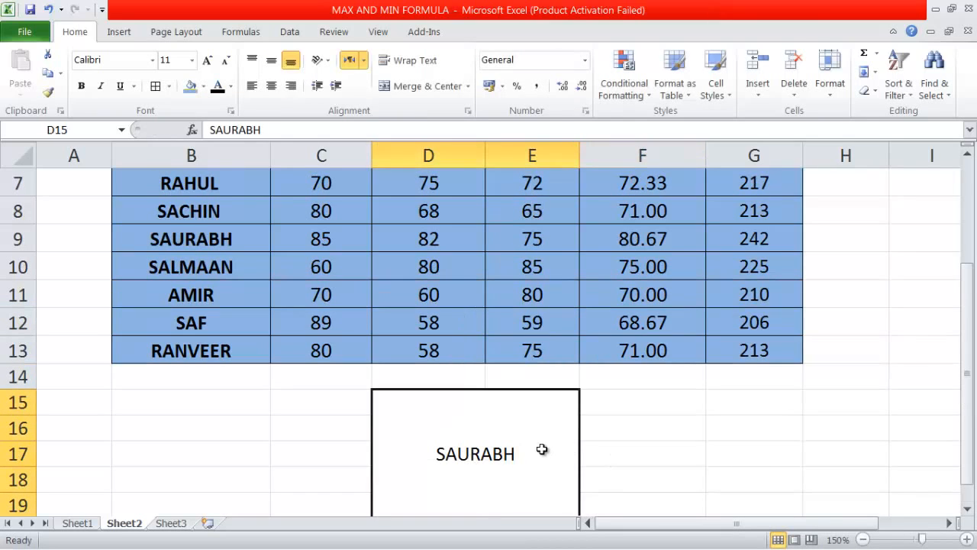
# Step: Apply Merge Across to D15:E19 so that each row is merged separately
pyautogui.click(468, 85)
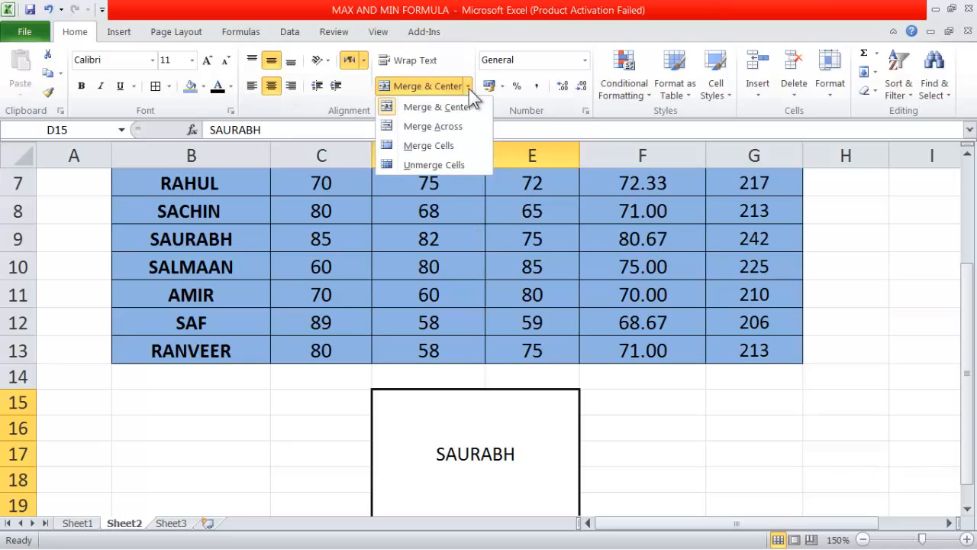
pyautogui.click(453, 128)
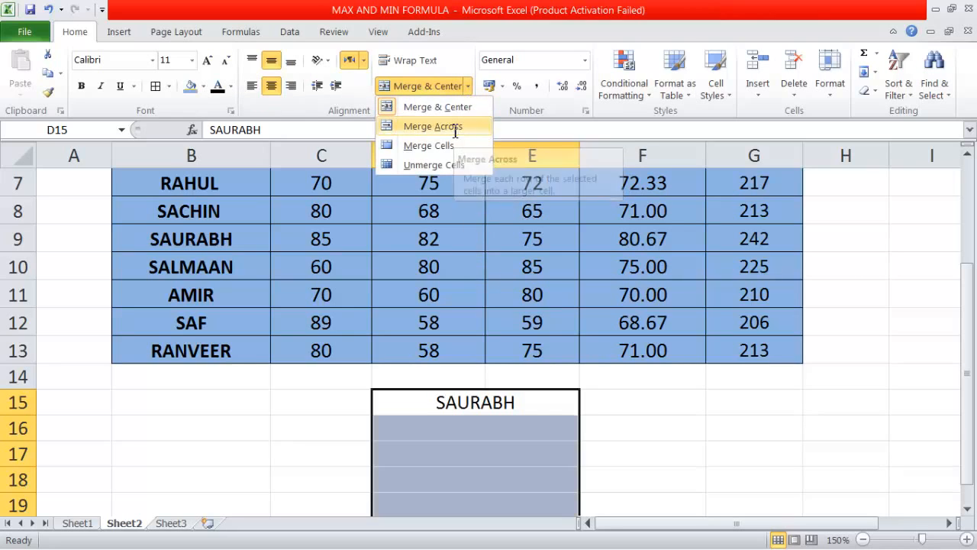
pyautogui.scroll(-1, 483, 416)
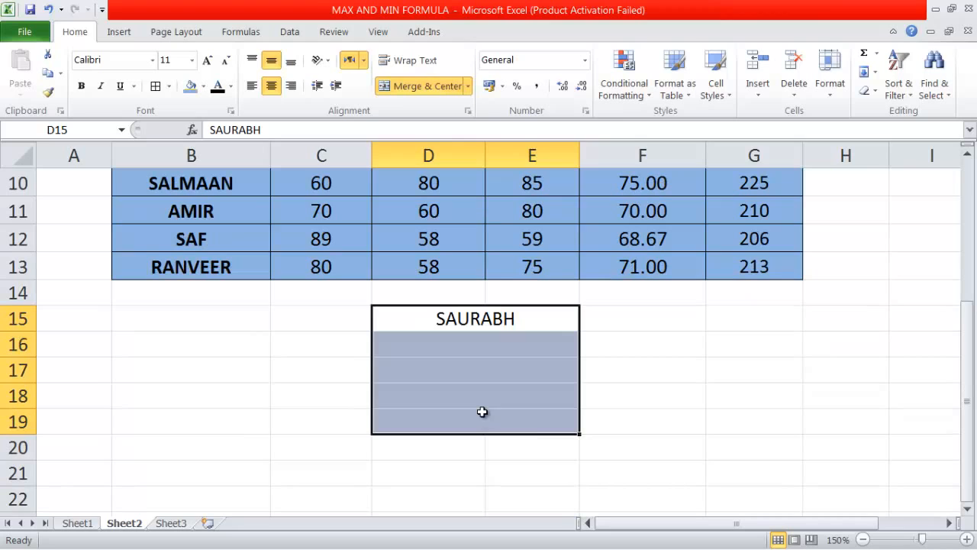
# Step: Combine the separately merged rows of D15:E19 into one single cell with Merge Cells
pyautogui.click(462, 339)
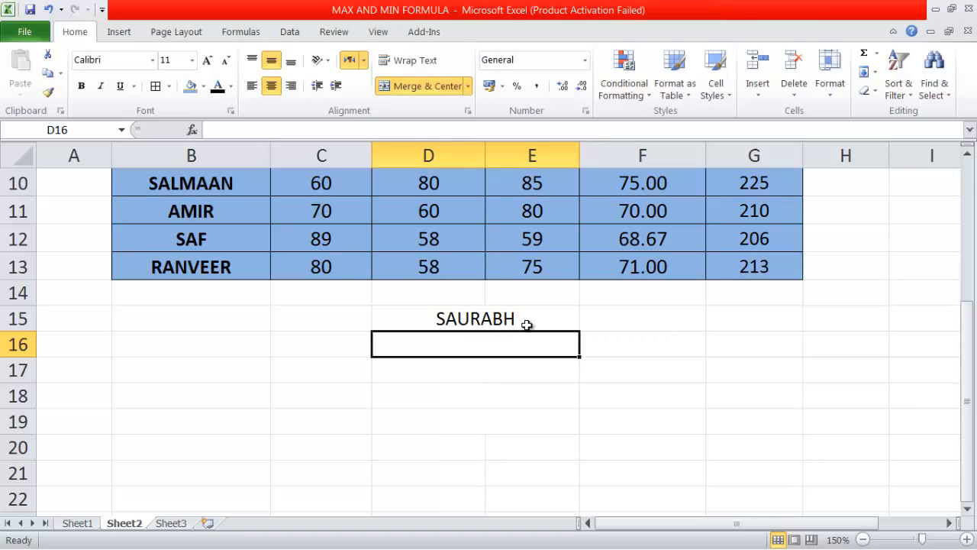
pyautogui.click(470, 321)
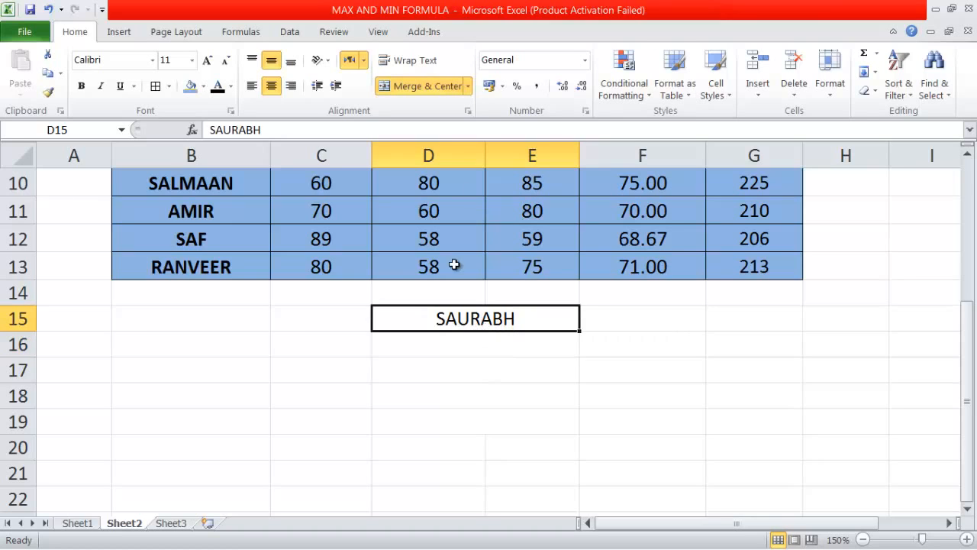
pyautogui.click(467, 86)
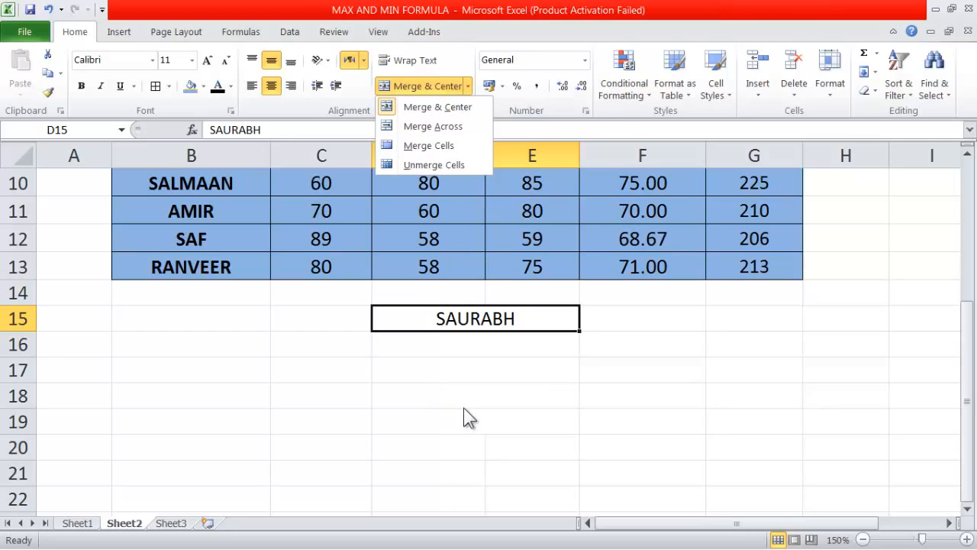
pyautogui.click(426, 322)
pyautogui.moveTo(425, 316); pyautogui.dragTo(494, 416)
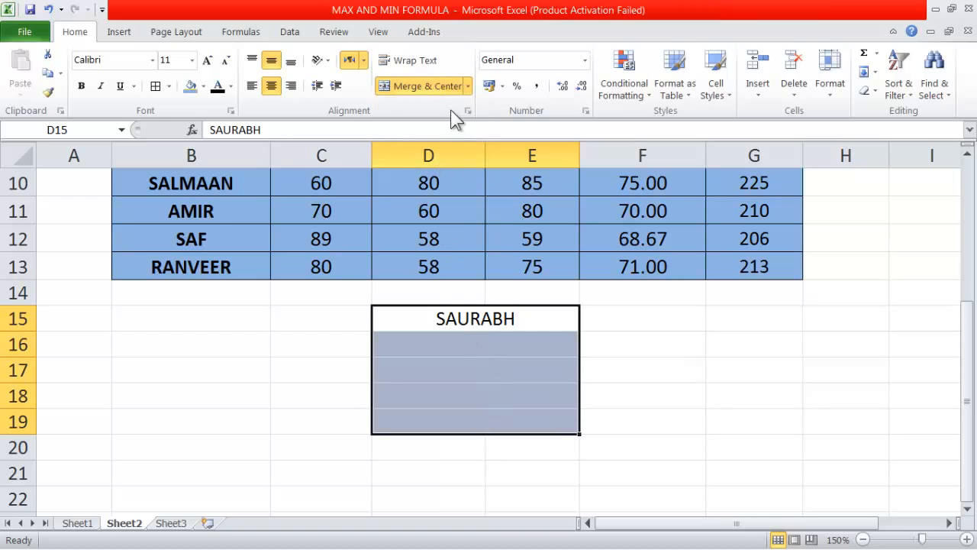
pyautogui.click(469, 86)
pyautogui.click(444, 145)
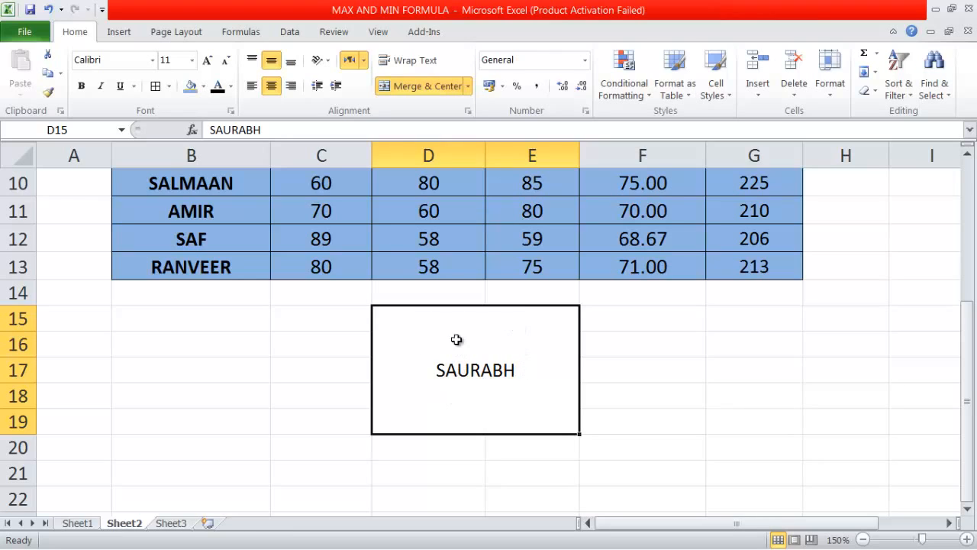
# Step: Unmerge the D15:E19 block back into individual cells
pyautogui.click(467, 87)
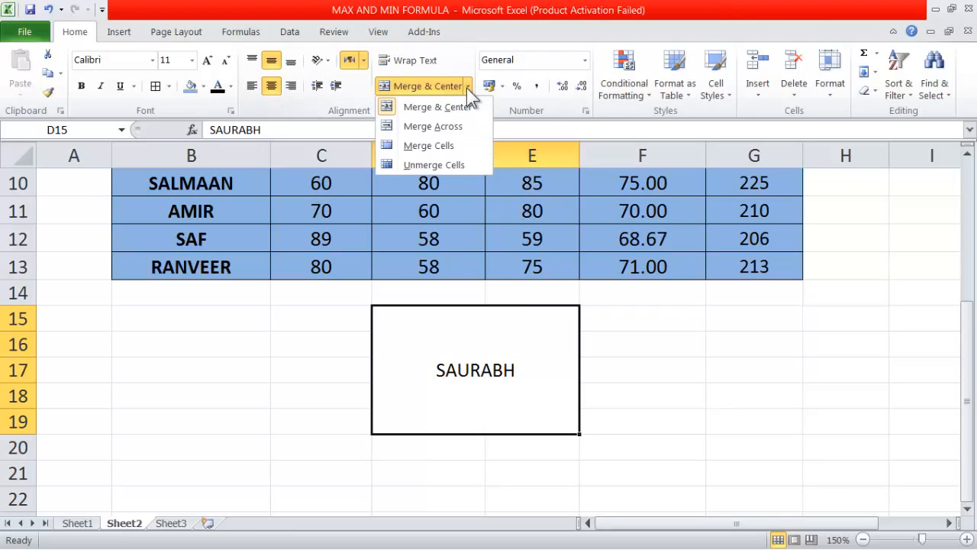
pyautogui.click(444, 166)
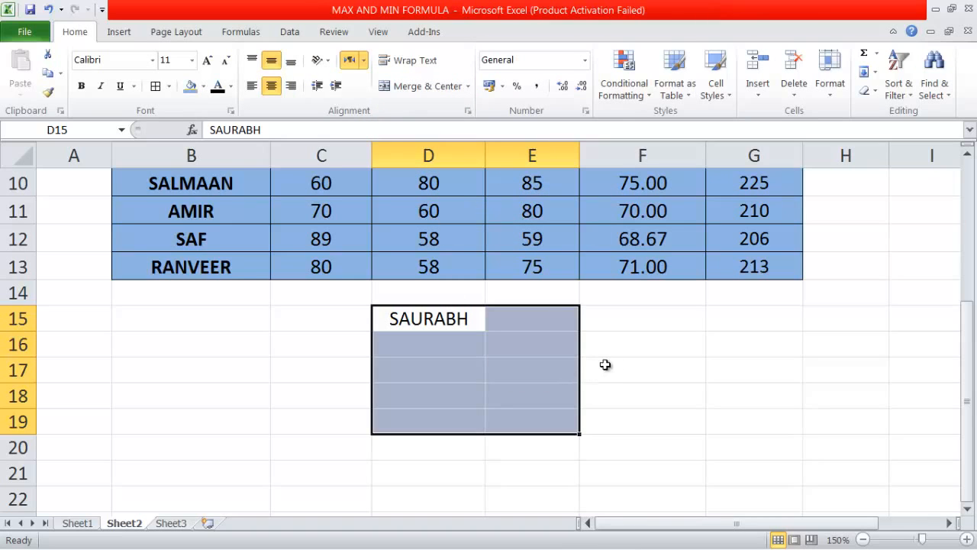
pyautogui.scroll(3, 611, 361)
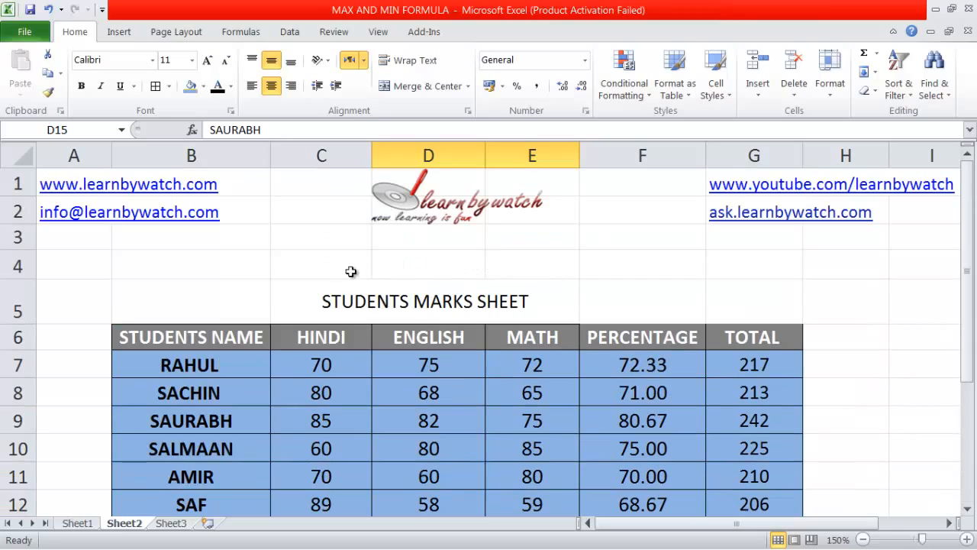